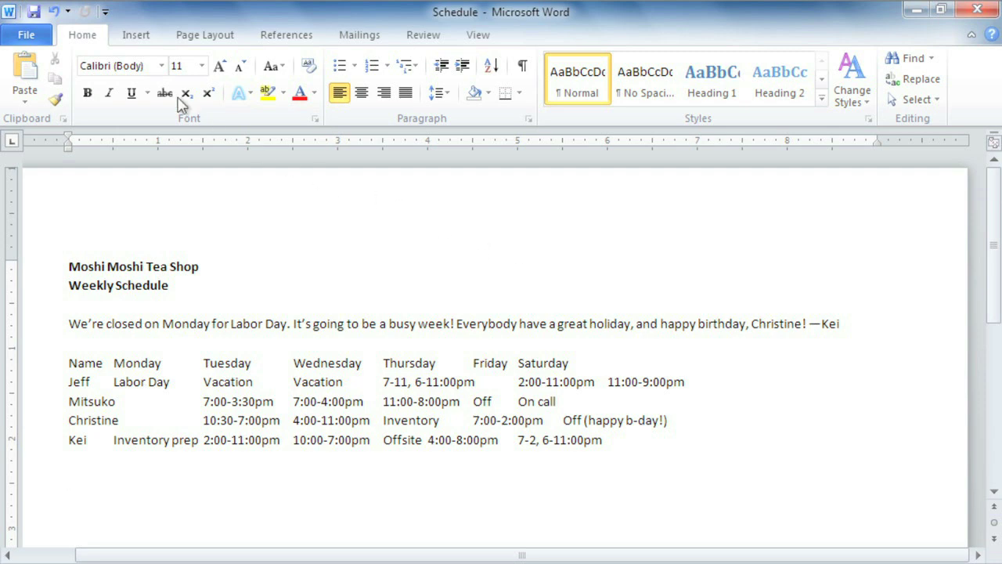
- Bring up the Insert ribbon commands for the Schedule document
click(136, 36)
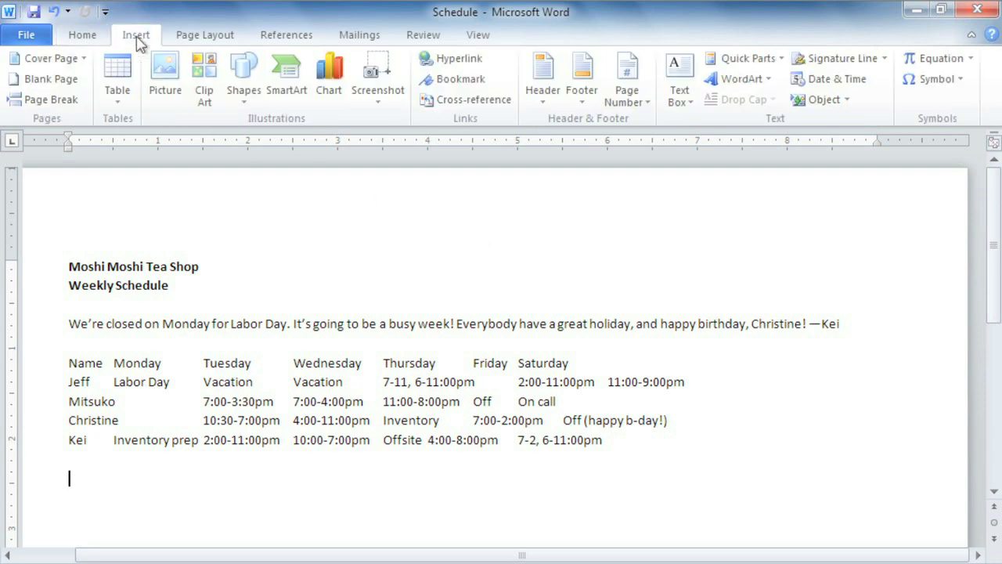
- Insert a trial empty 7×5 table below the schedule text, then undo it
click(123, 91)
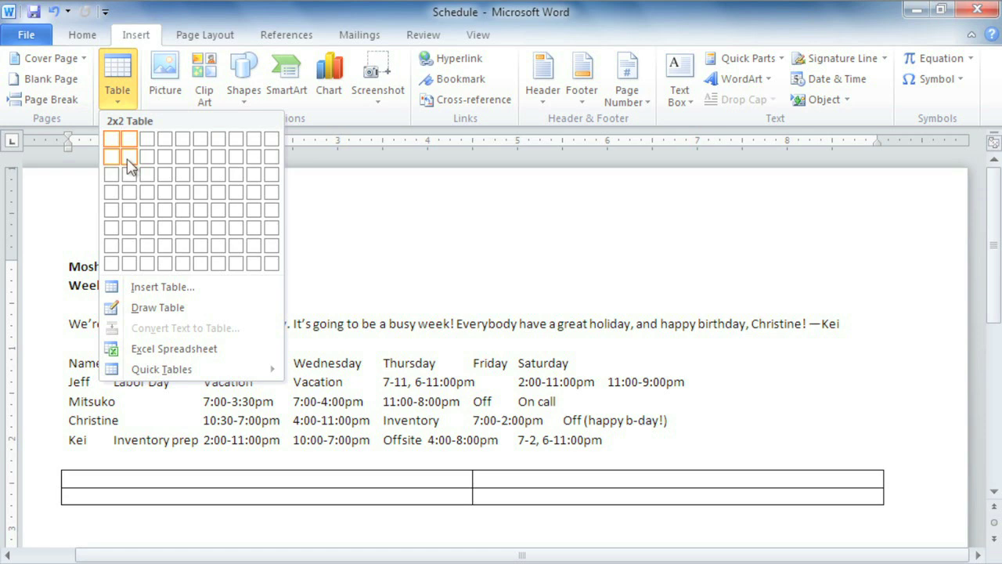
click(219, 211)
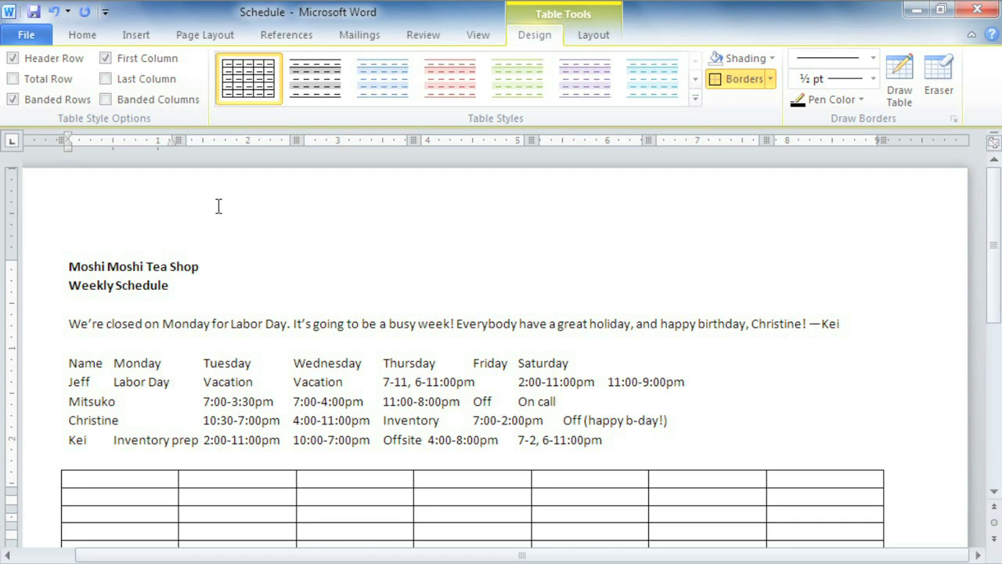
click(54, 11)
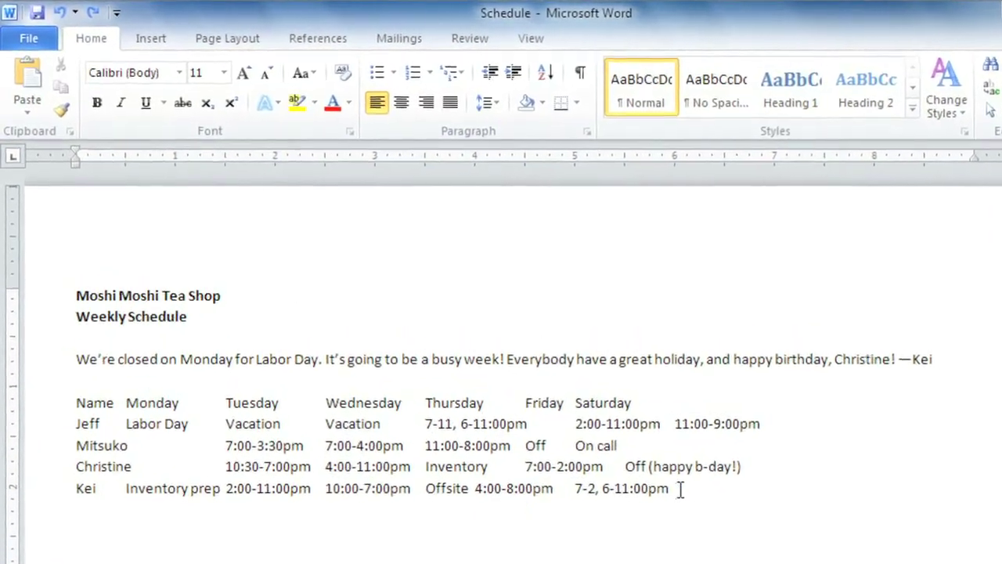
- Convert the header and schedule lines into a 7-column table, separating text at tabs
drag(630, 459, 111, 389)
drag(121, 425, 98, 417)
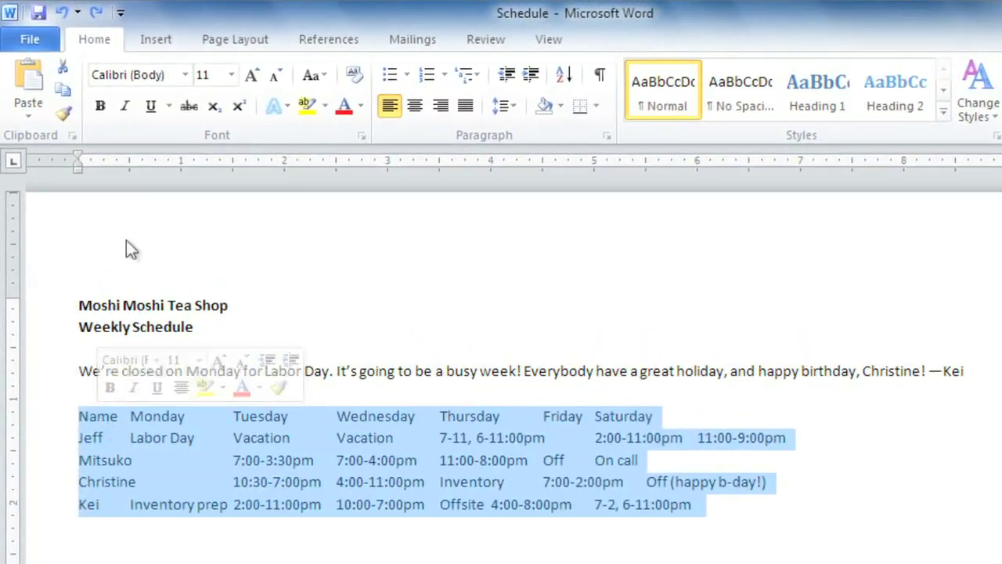
click(144, 44)
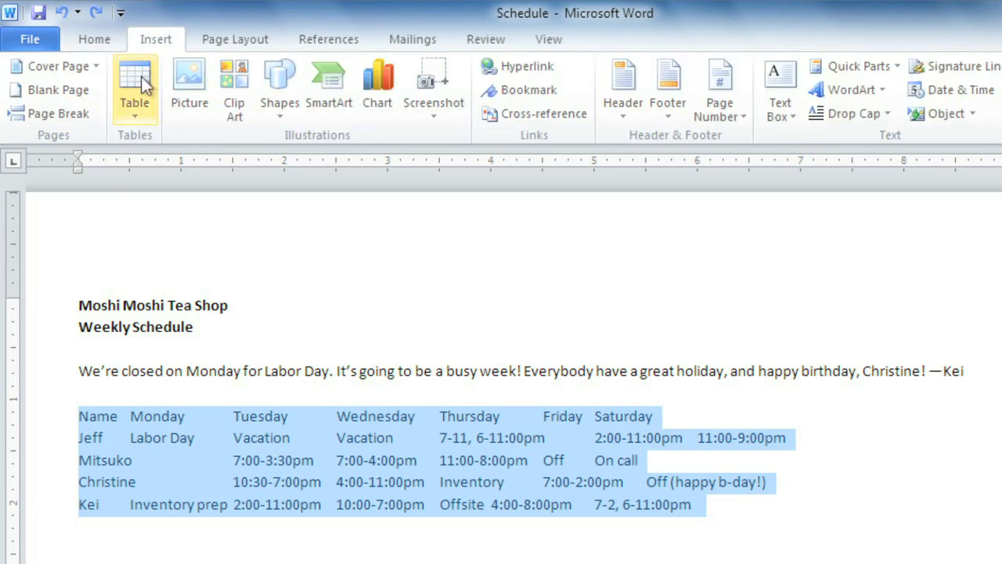
click(140, 77)
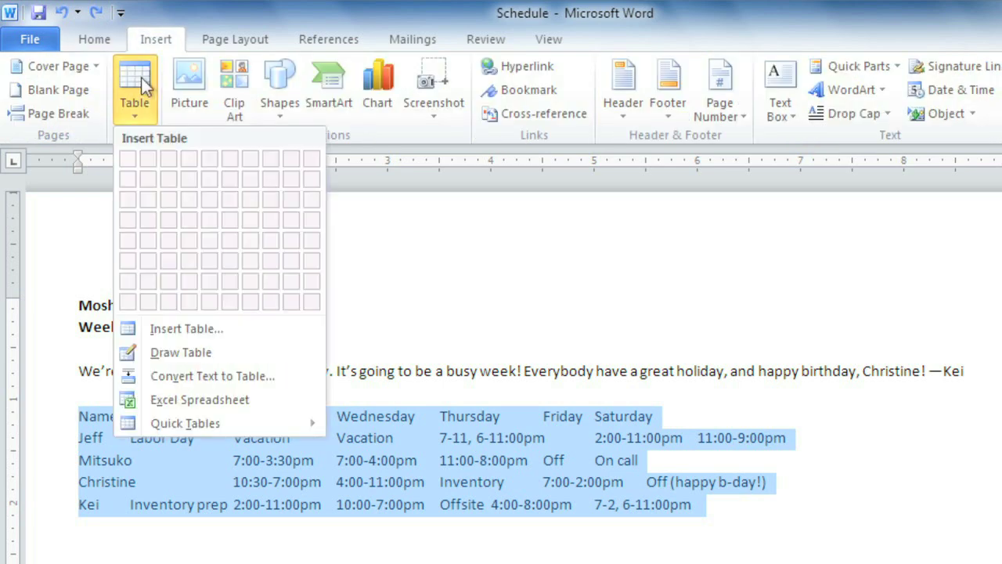
click(292, 380)
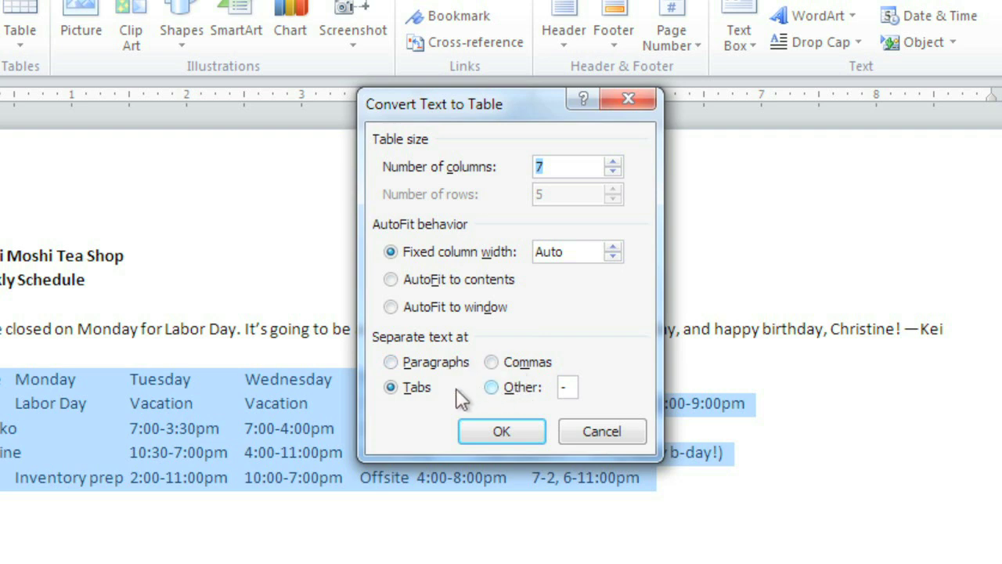
click(420, 389)
click(474, 425)
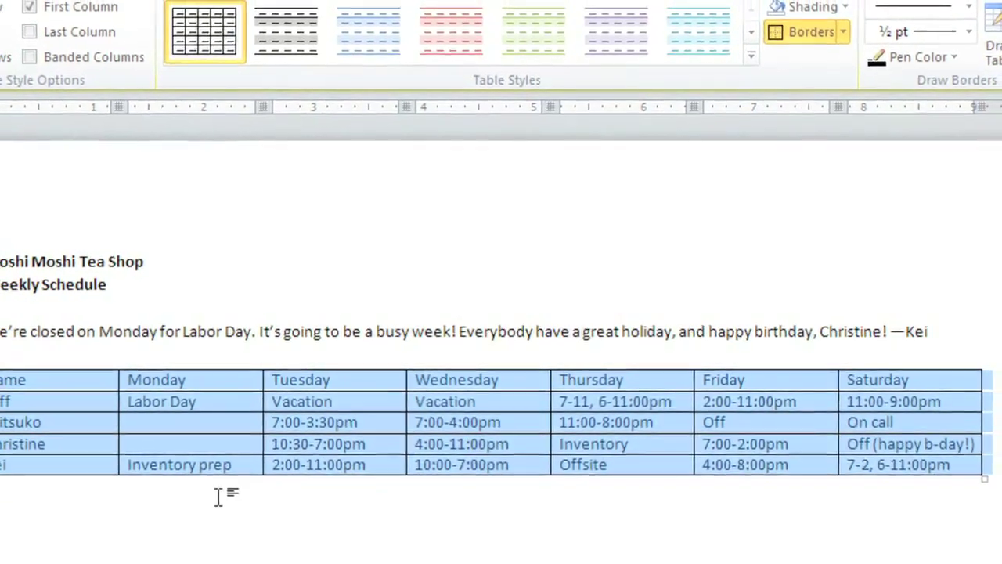
click(102, 485)
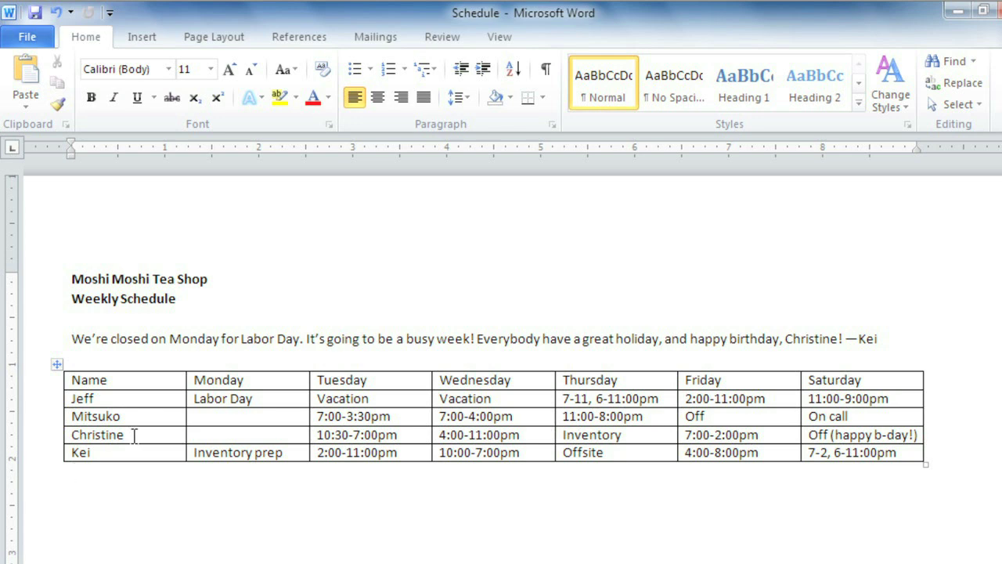
- Insert an empty row below the fourth table row, before the last staff row
click(134, 436)
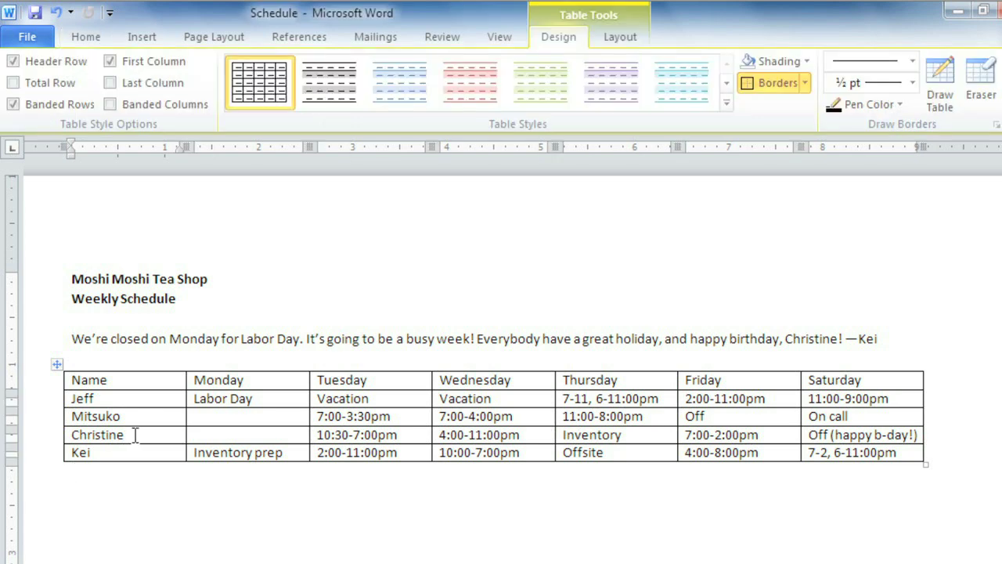
right_click(135, 436)
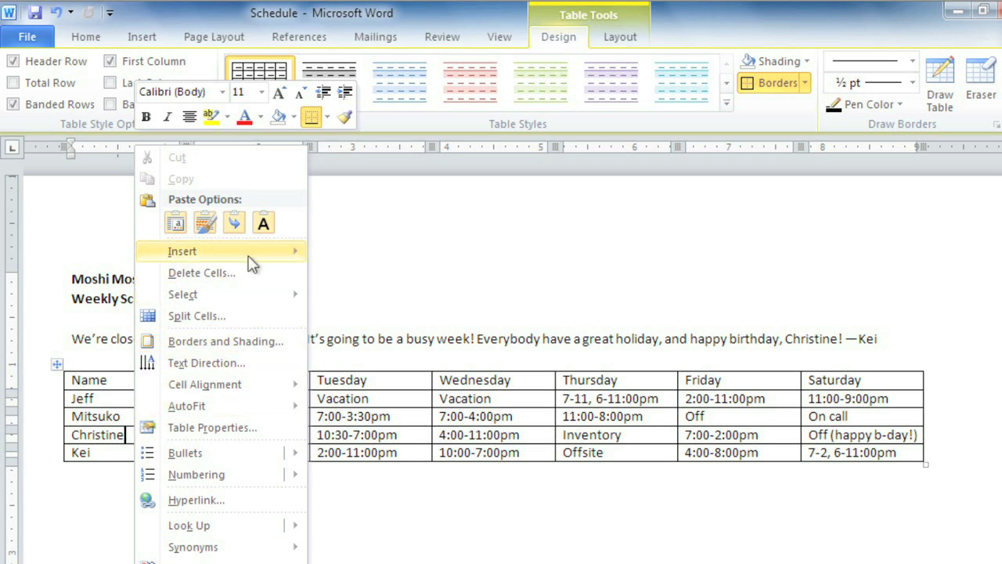
mouse_move(250, 256)
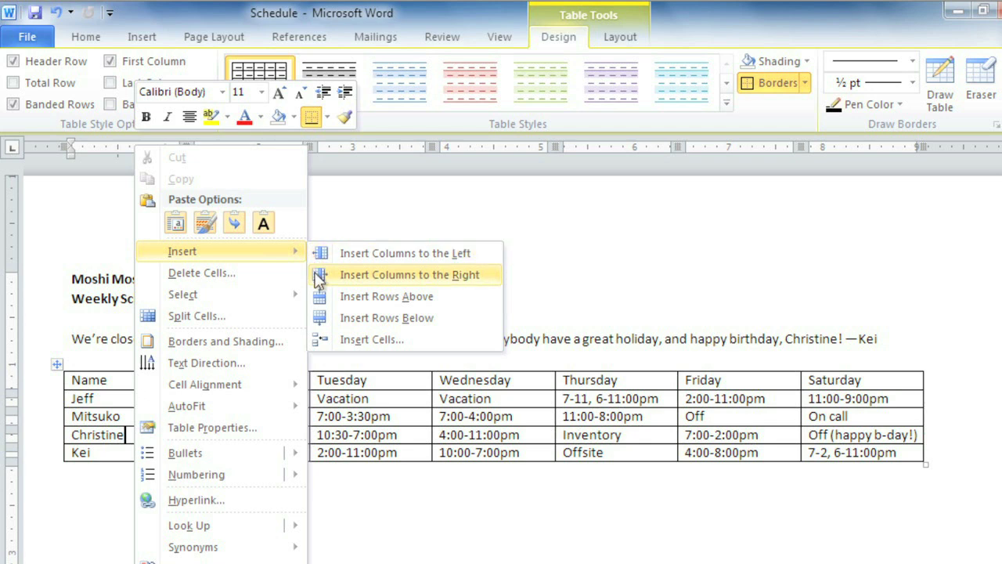
click(321, 319)
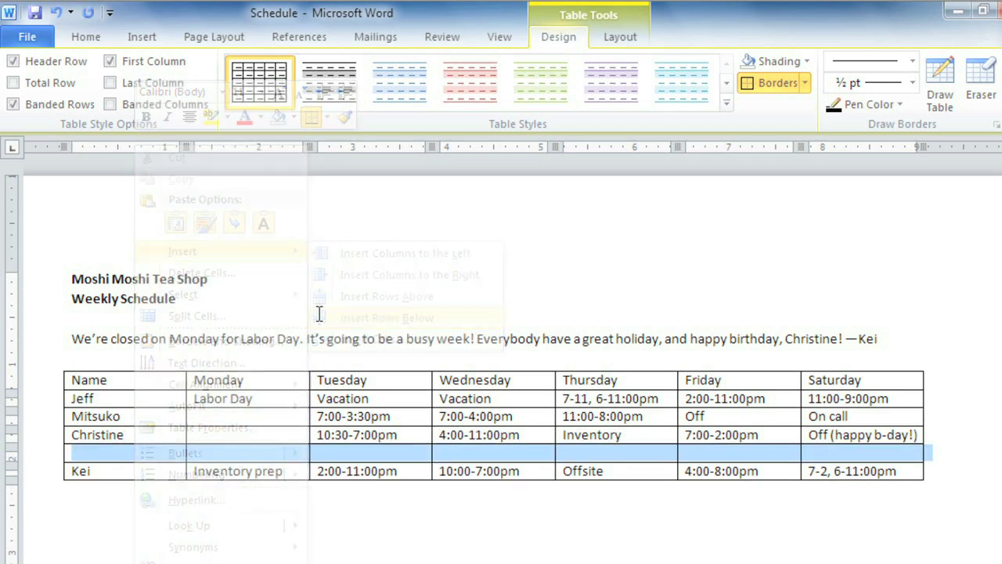
click(186, 501)
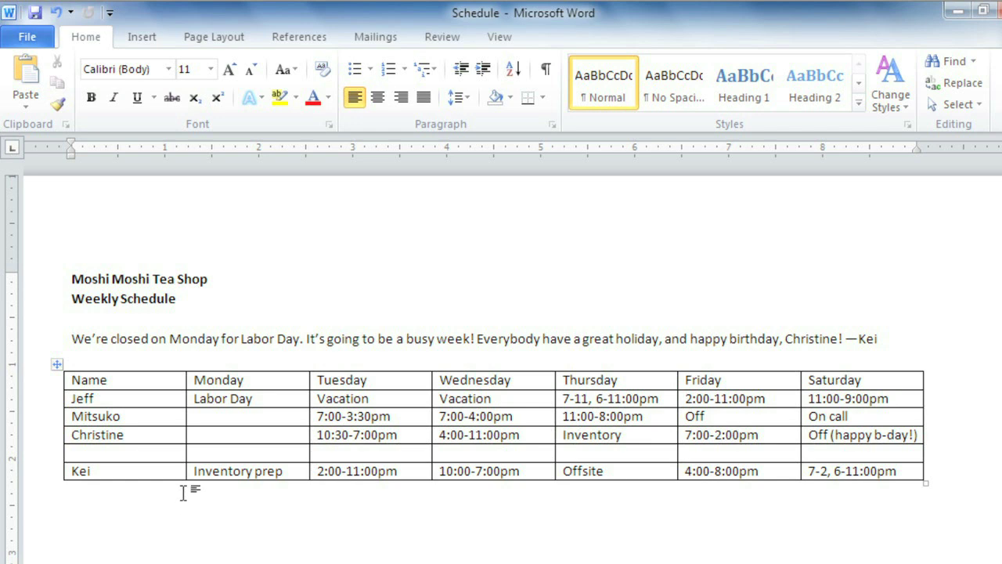
- Delete the empty row using Delete Cells with the Delete entire row option
drag(176, 454, 818, 448)
right_click(821, 459)
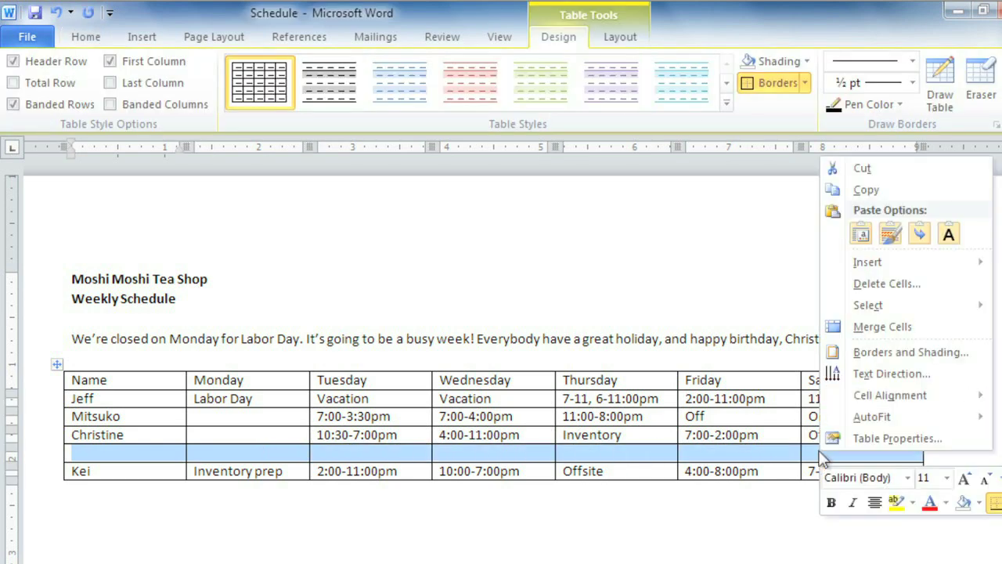
click(860, 285)
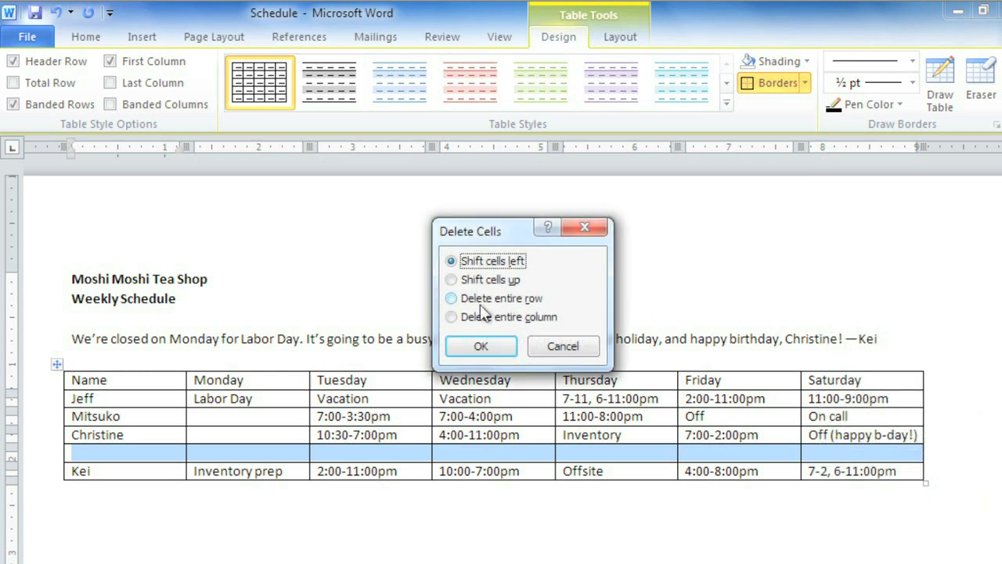
click(452, 298)
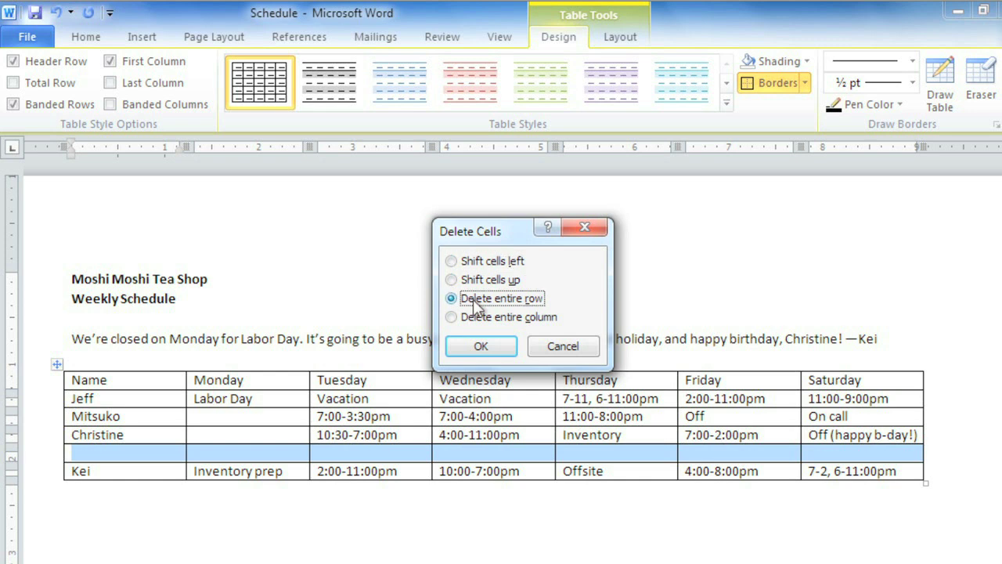
click(470, 345)
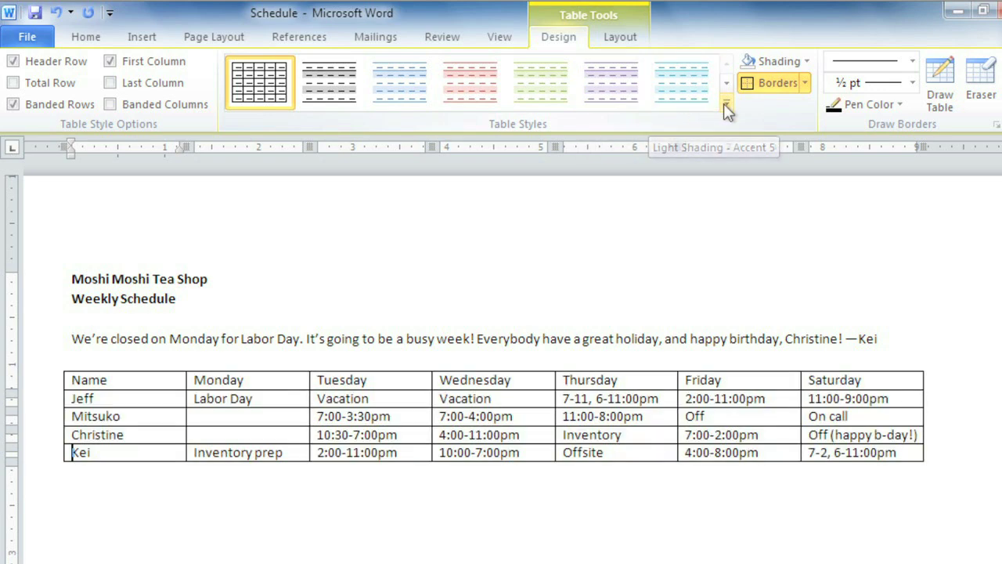
- Apply the green table style, keeping First Column and Header Row formatting turned on
click(725, 103)
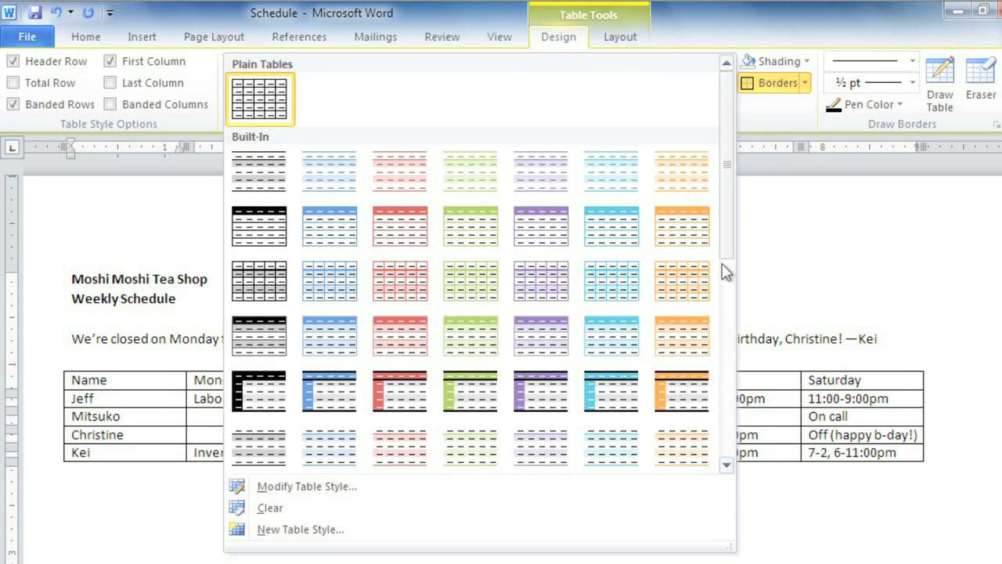
scroll(725, 271, down, 3)
click(468, 419)
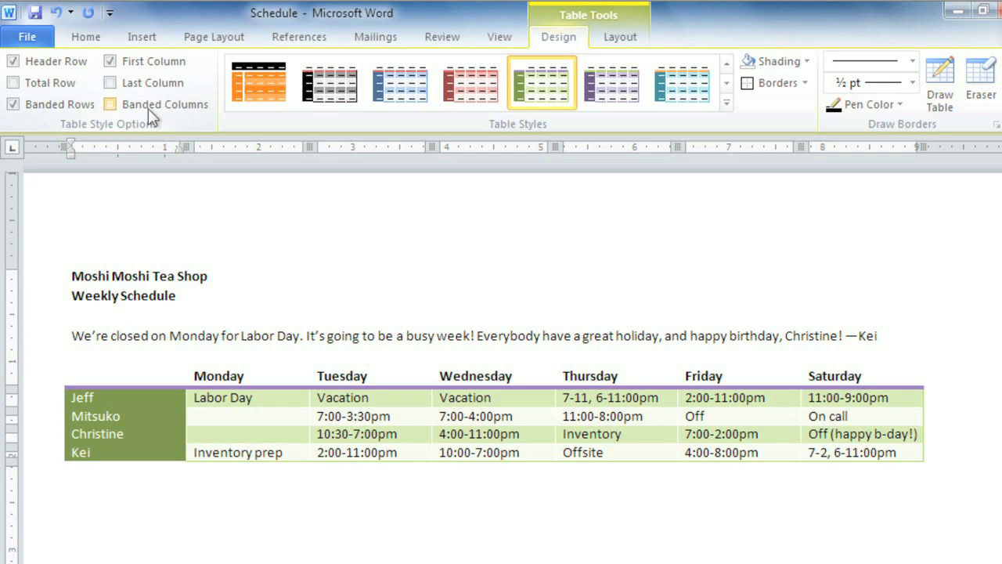
click(109, 63)
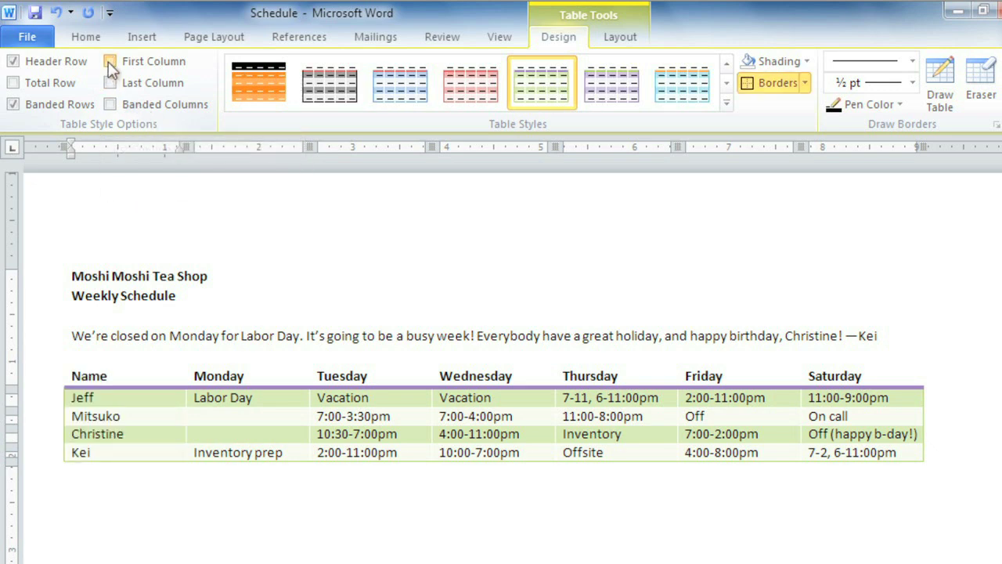
click(109, 62)
click(14, 62)
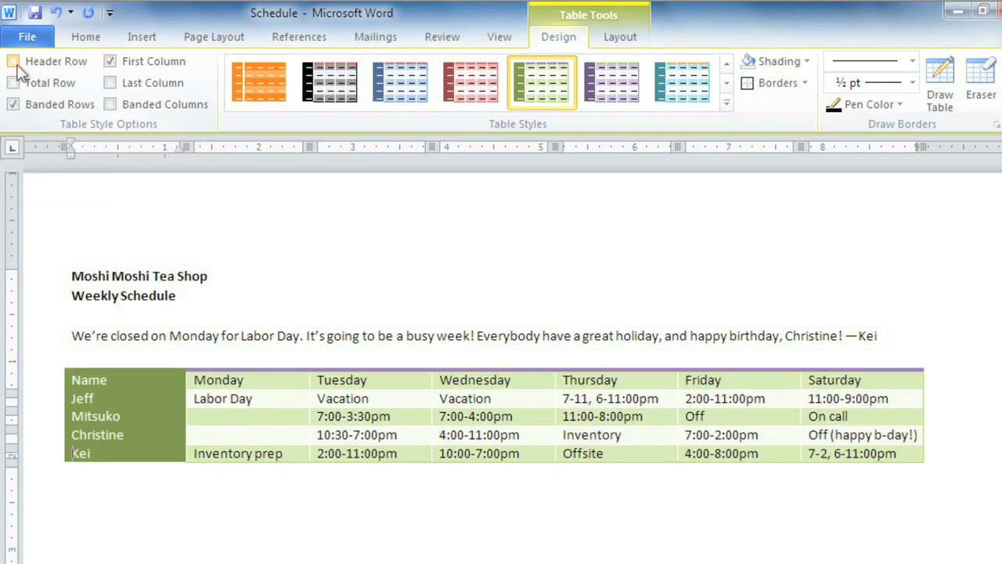
click(14, 63)
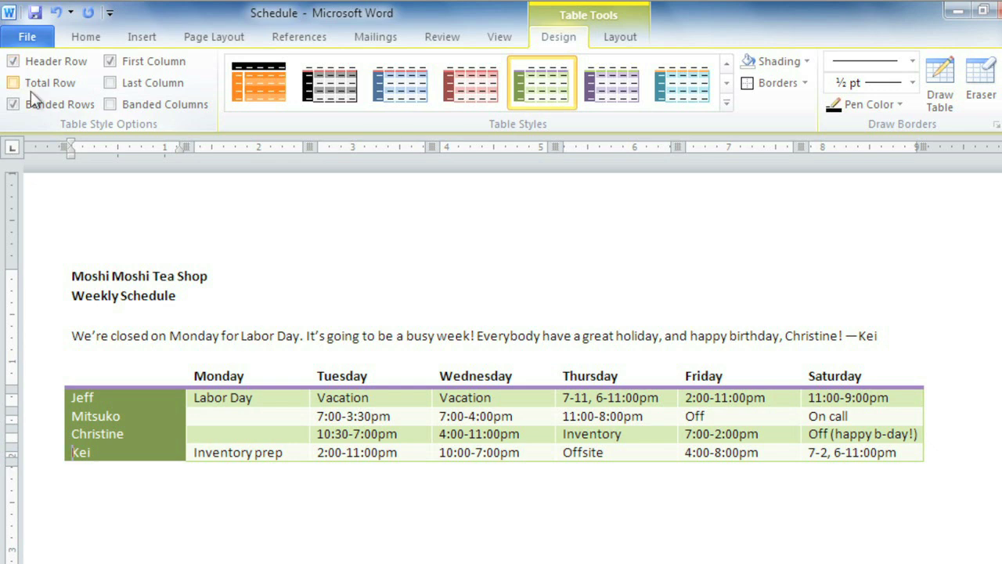
- Give the Monday column a green, 1½ pt double-line outside border
click(263, 379)
drag(264, 380, 275, 454)
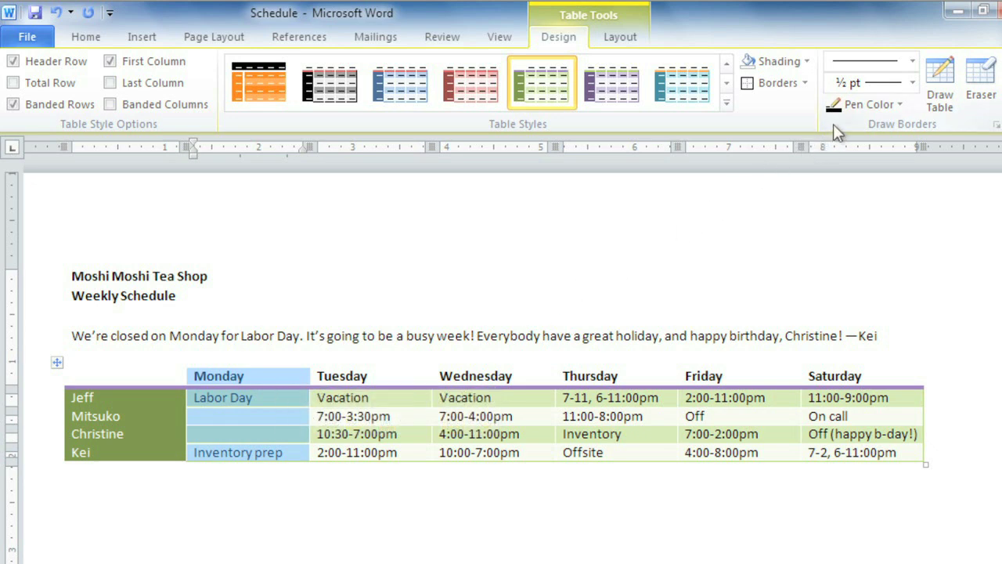
click(910, 62)
click(869, 268)
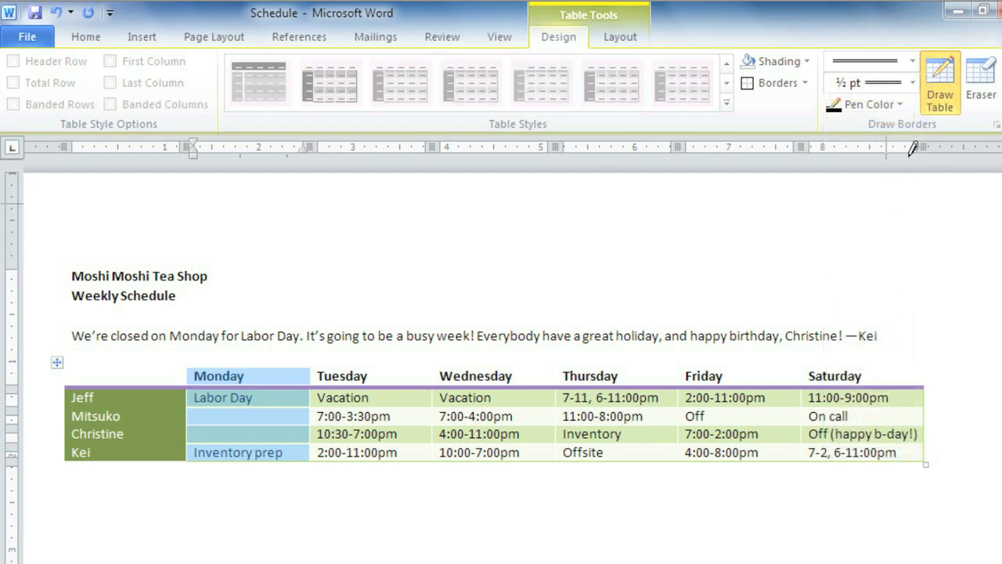
click(912, 83)
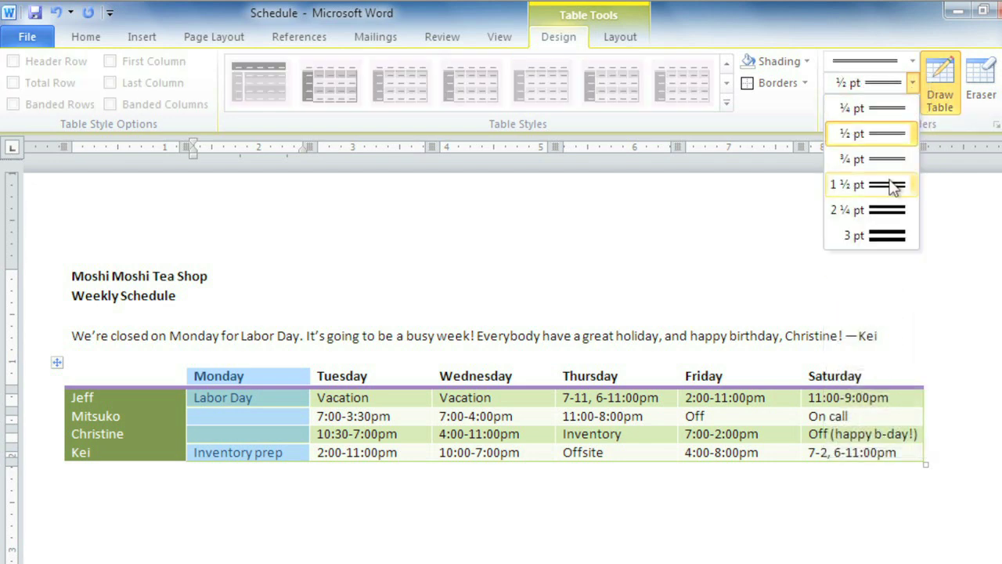
click(890, 185)
click(898, 104)
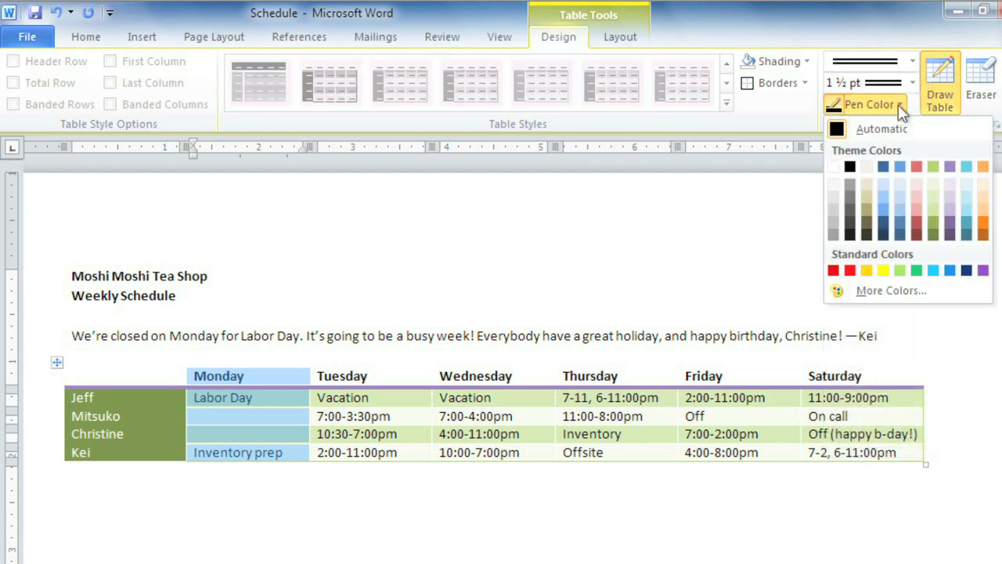
click(932, 166)
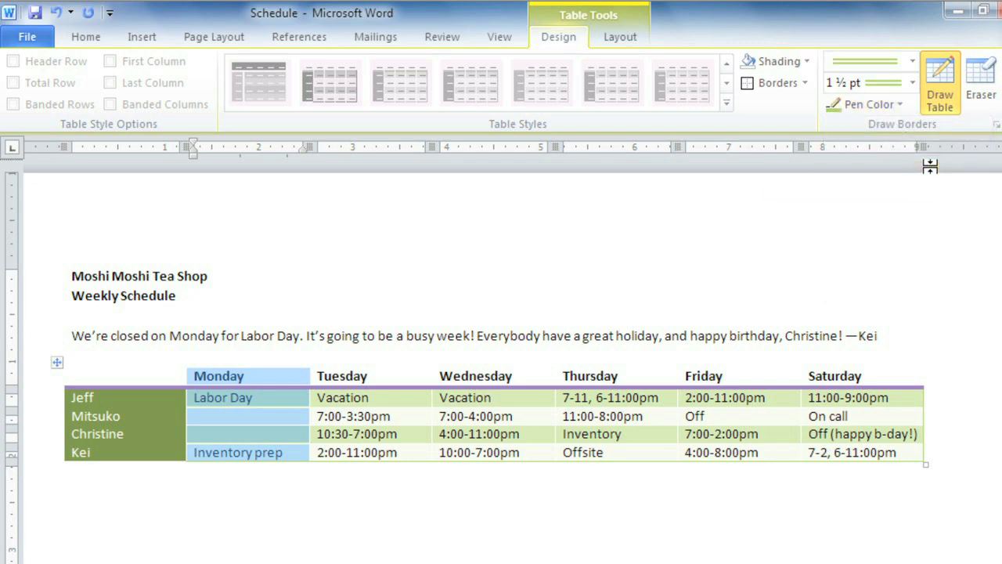
click(806, 84)
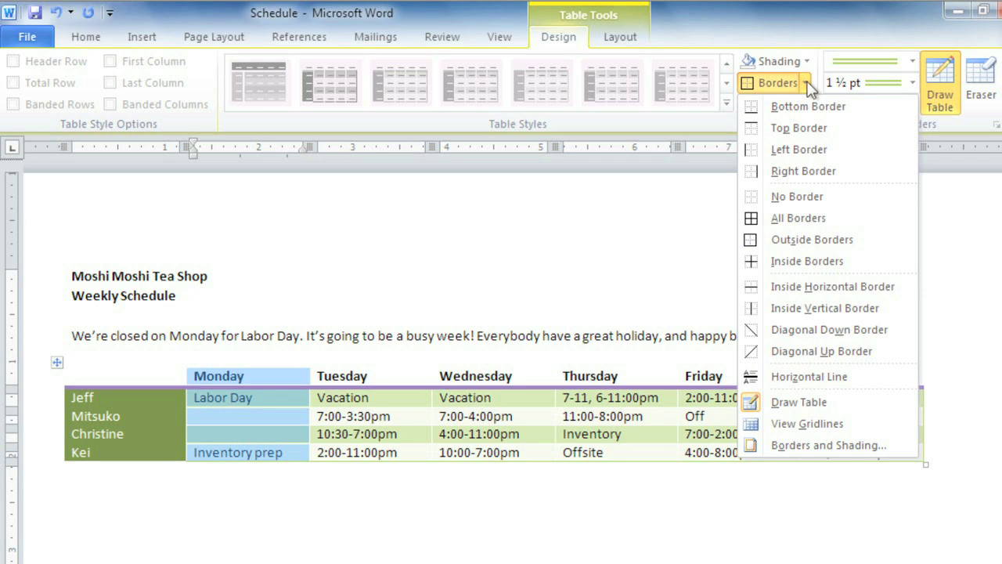
click(809, 242)
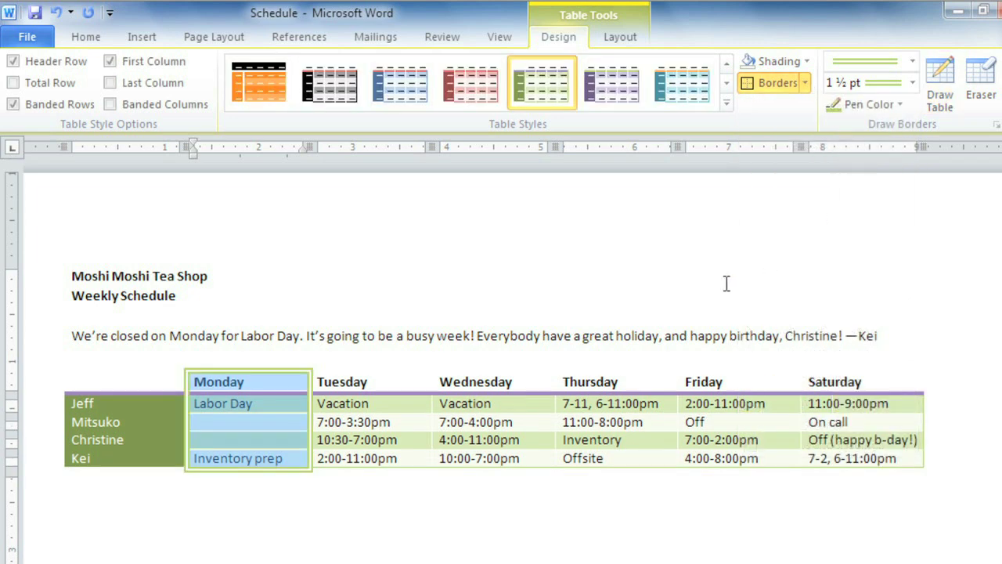
click(161, 501)
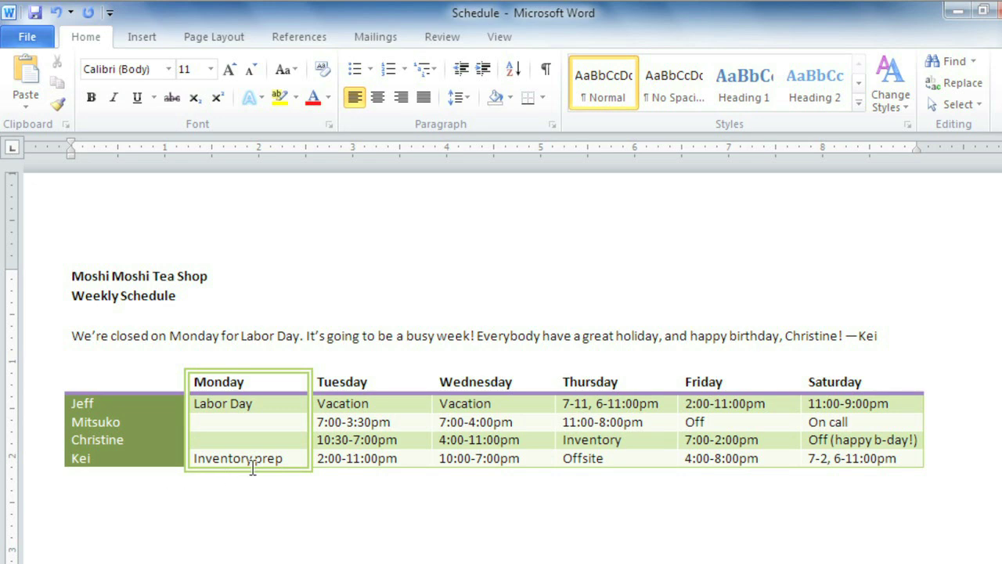
- Make the last staff row taller, then distribute all rows evenly at about 0.35 inches
click(289, 457)
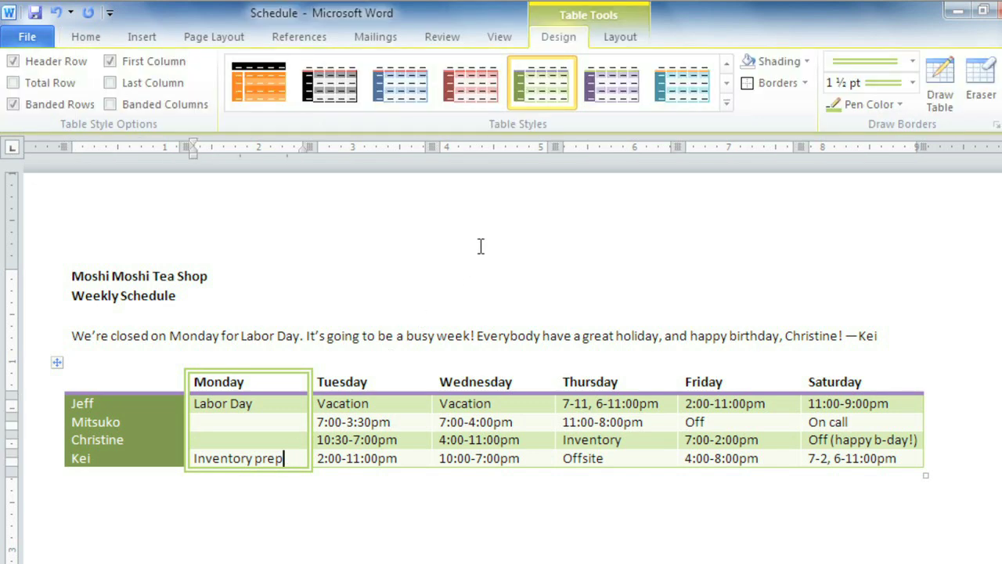
click(616, 39)
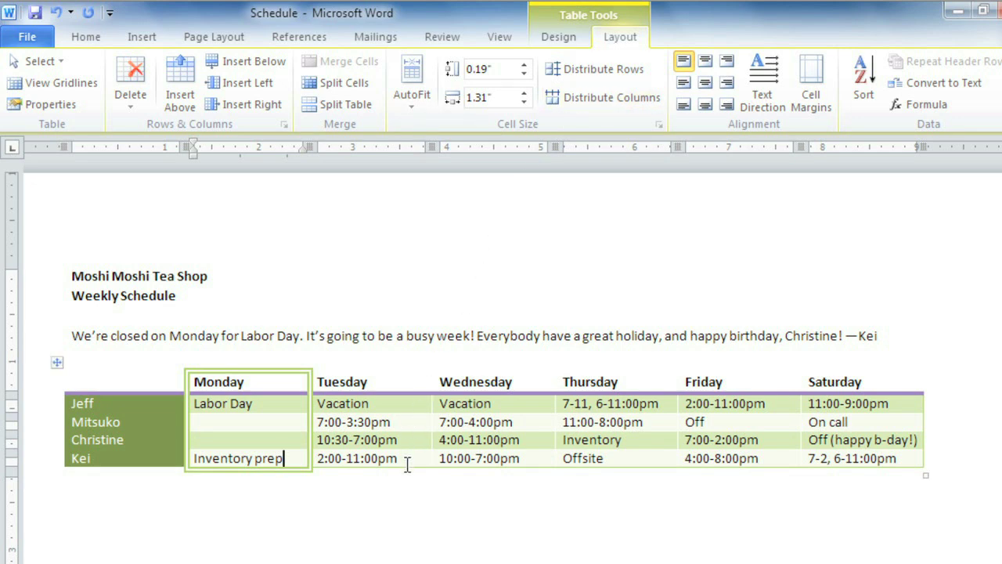
drag(406, 467, 398, 525)
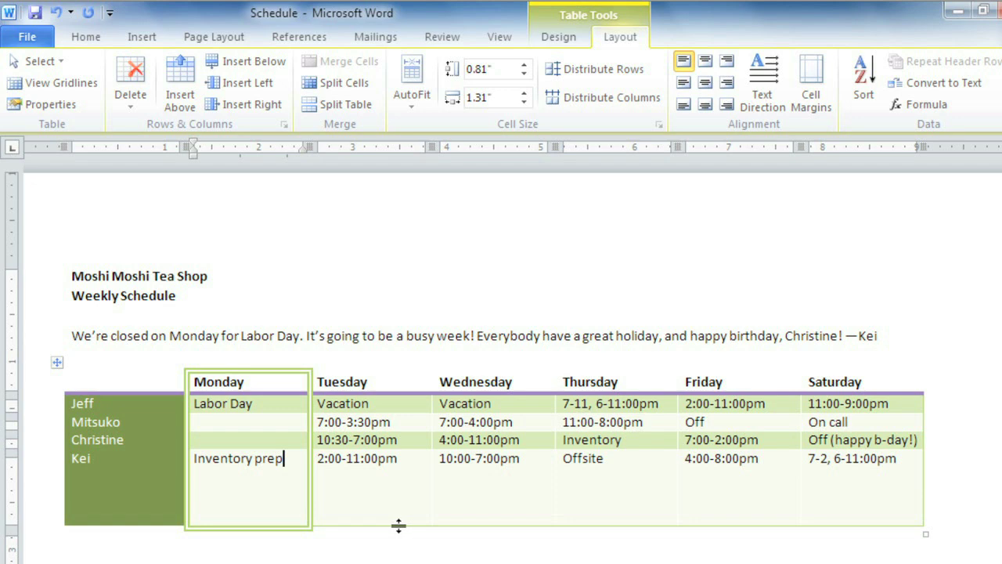
click(527, 64)
click(527, 64)
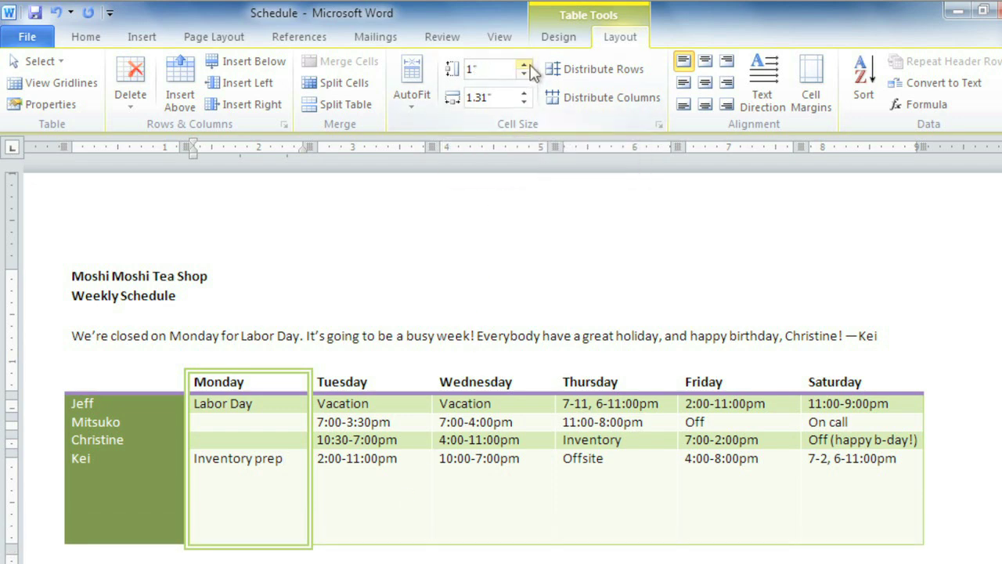
click(566, 68)
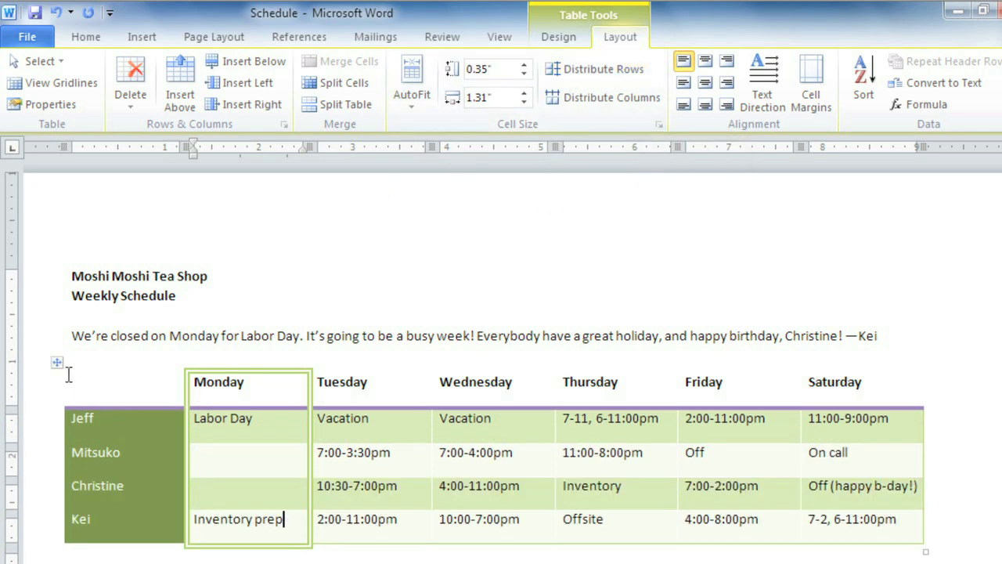
- Select the entire table and align all cell text to center horizontally and vertically
click(55, 366)
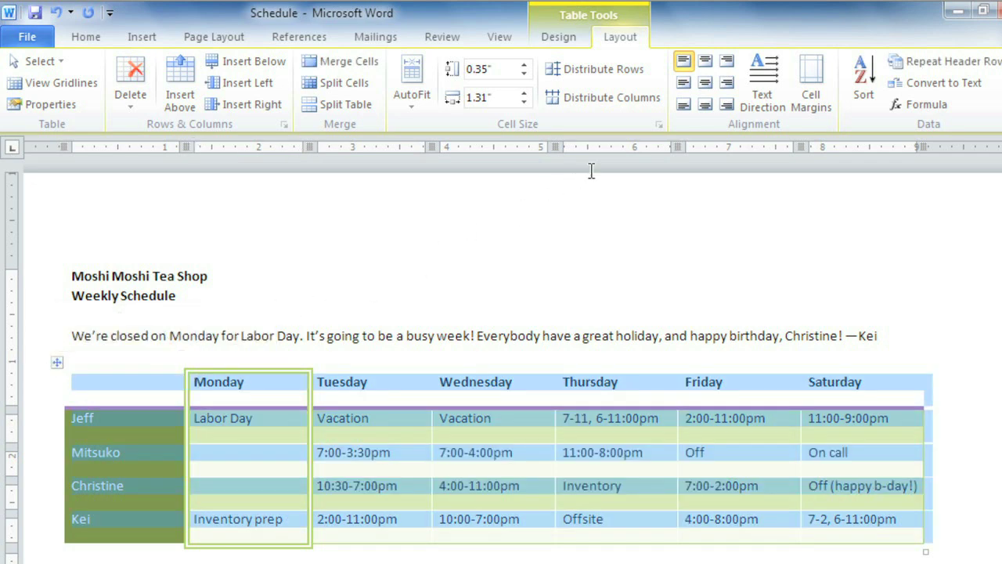
click(705, 83)
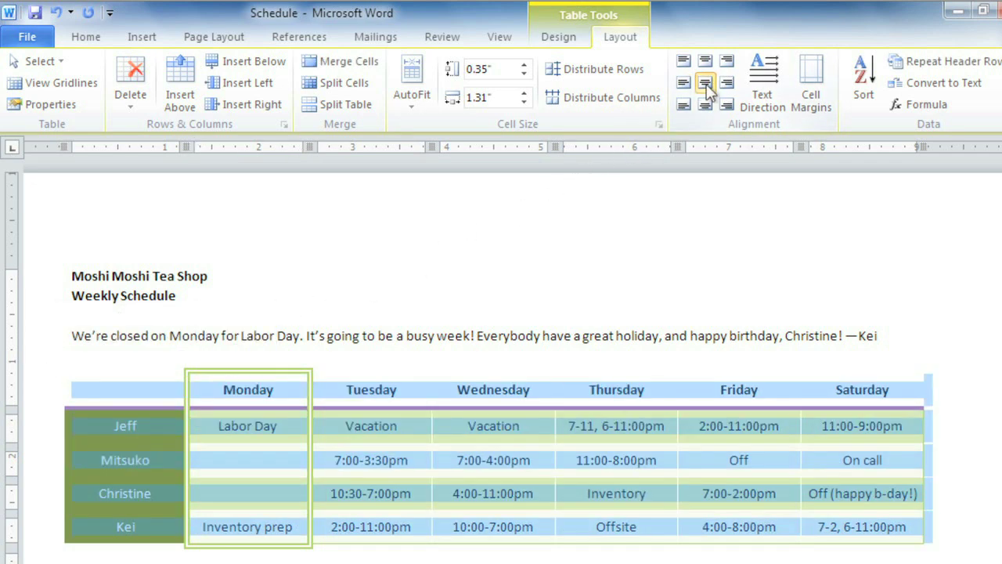
click(727, 104)
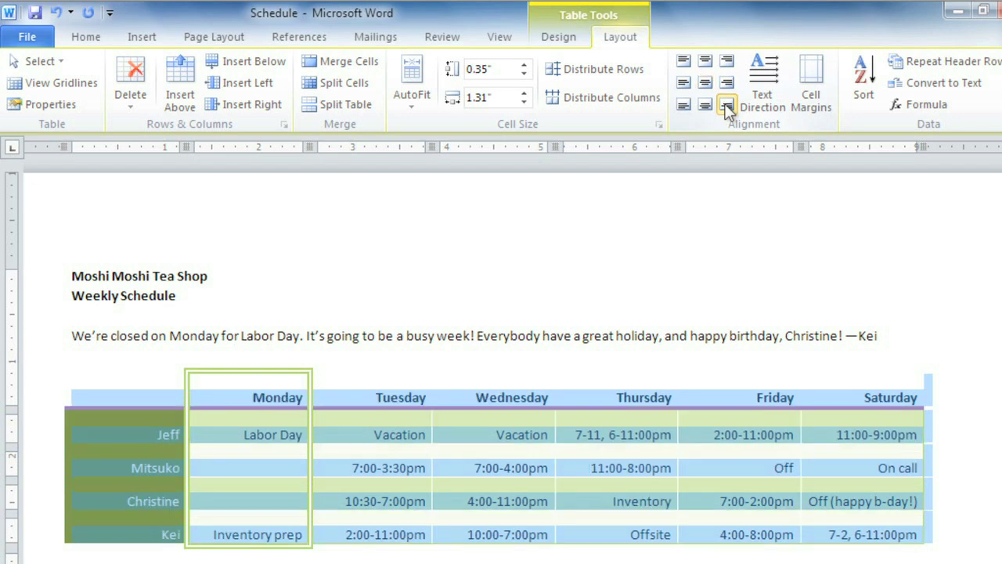
click(705, 83)
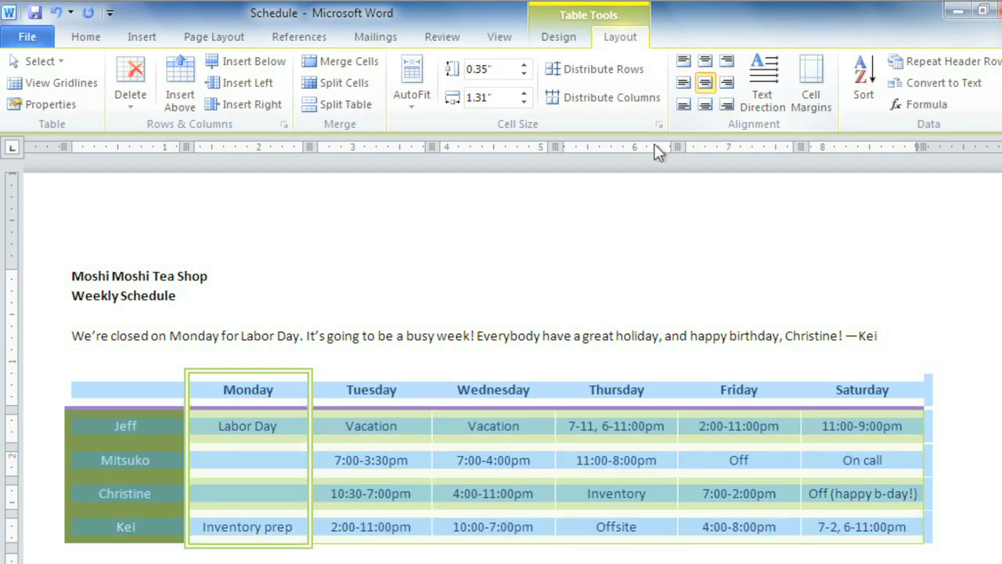
- Merge the first three staff rows' Monday cells into one Labor Day cell with horizontal text
click(296, 428)
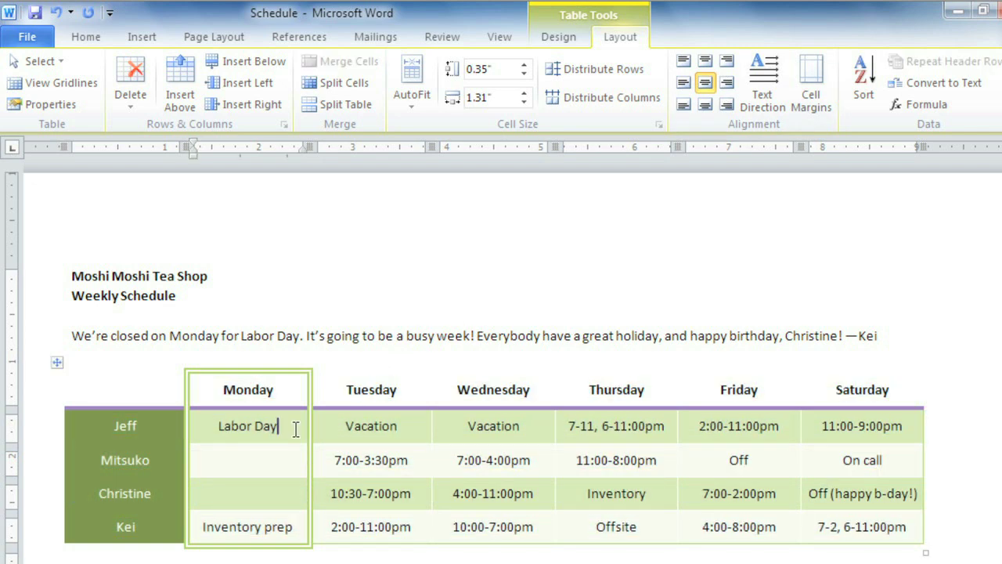
drag(296, 428, 292, 483)
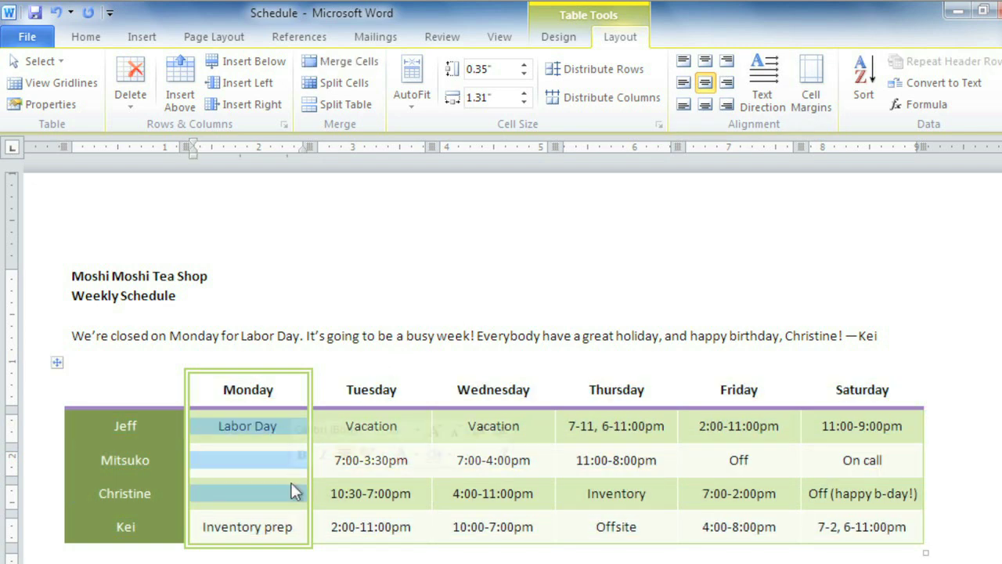
click(351, 64)
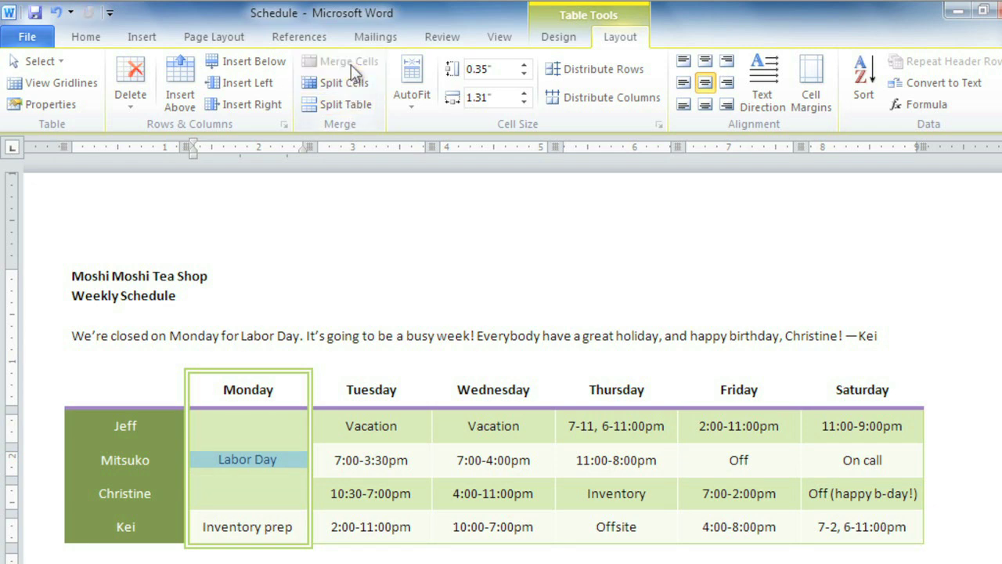
click(776, 87)
click(779, 90)
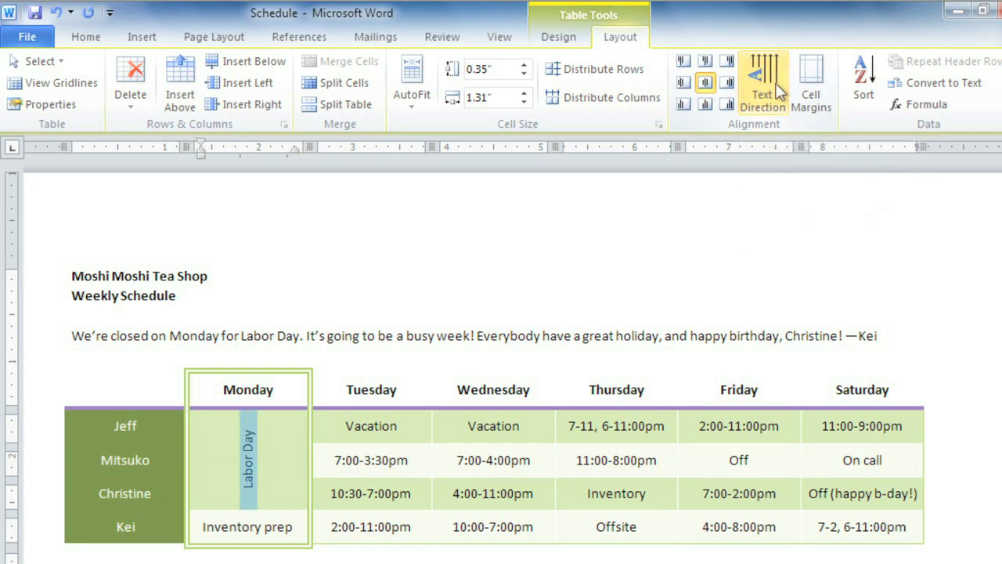
click(779, 90)
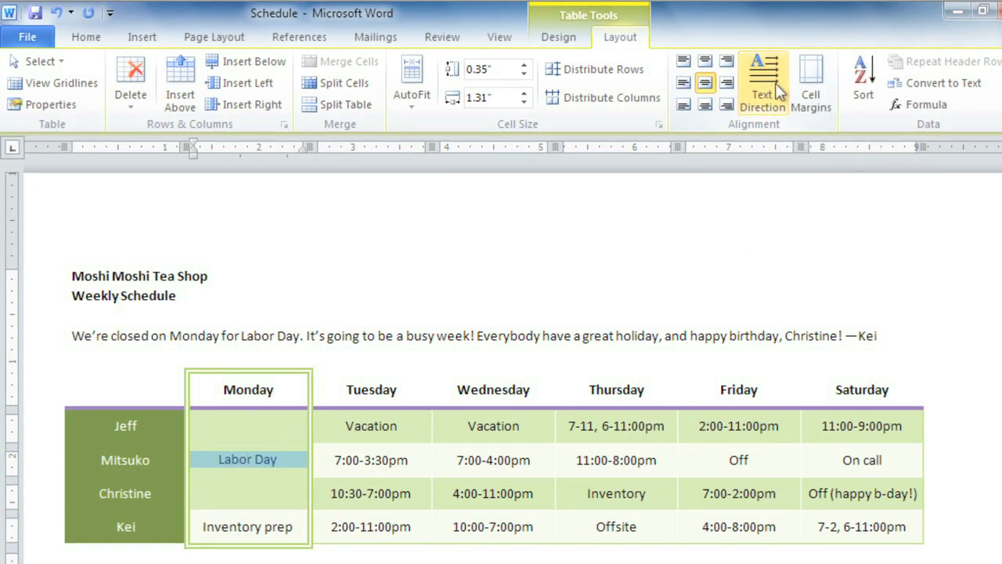
click(598, 270)
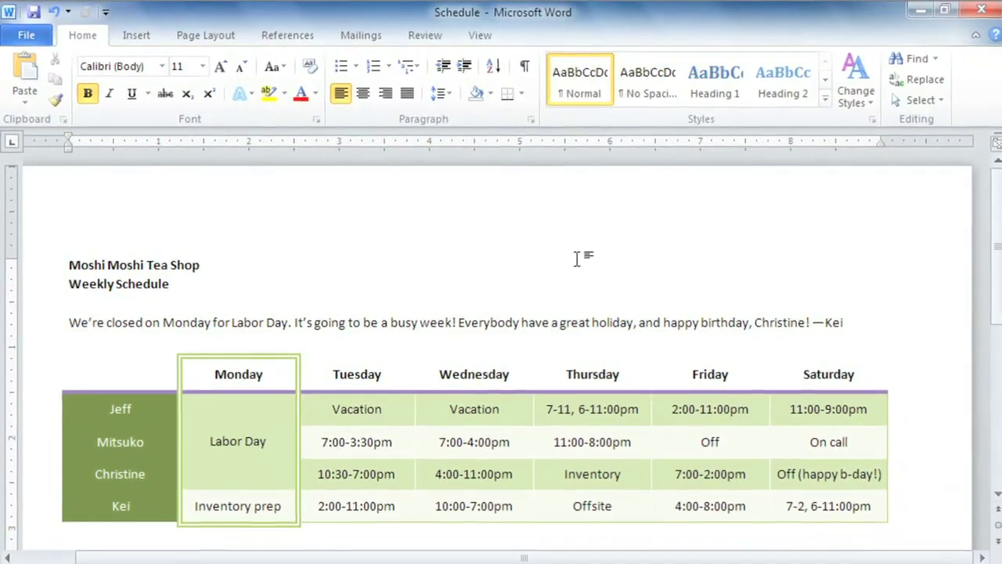